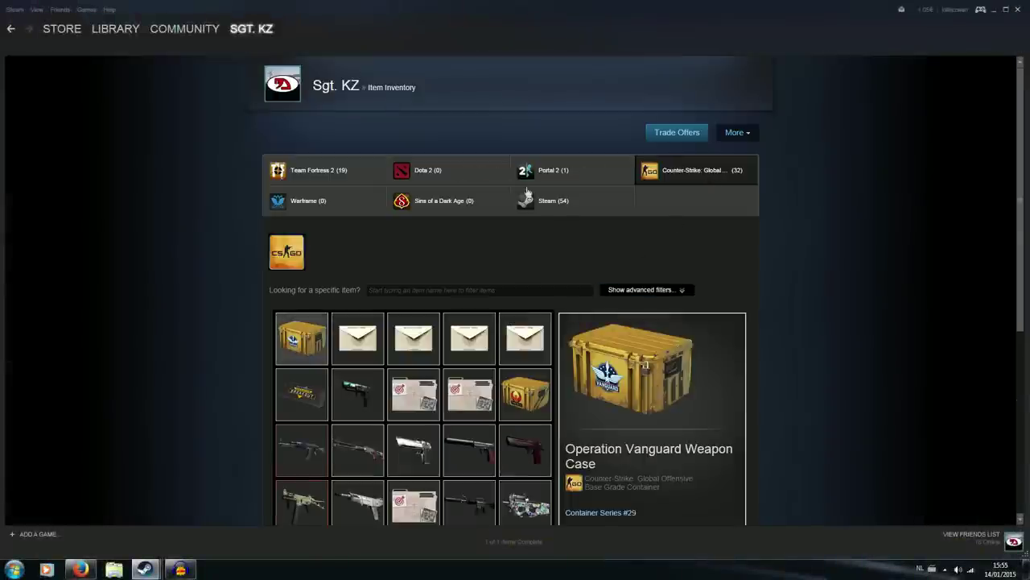
# - Look through the Steam, Sins of a Dark Age and Counter-Strike: Global Offensive item inventories
pyautogui.click(564, 208)
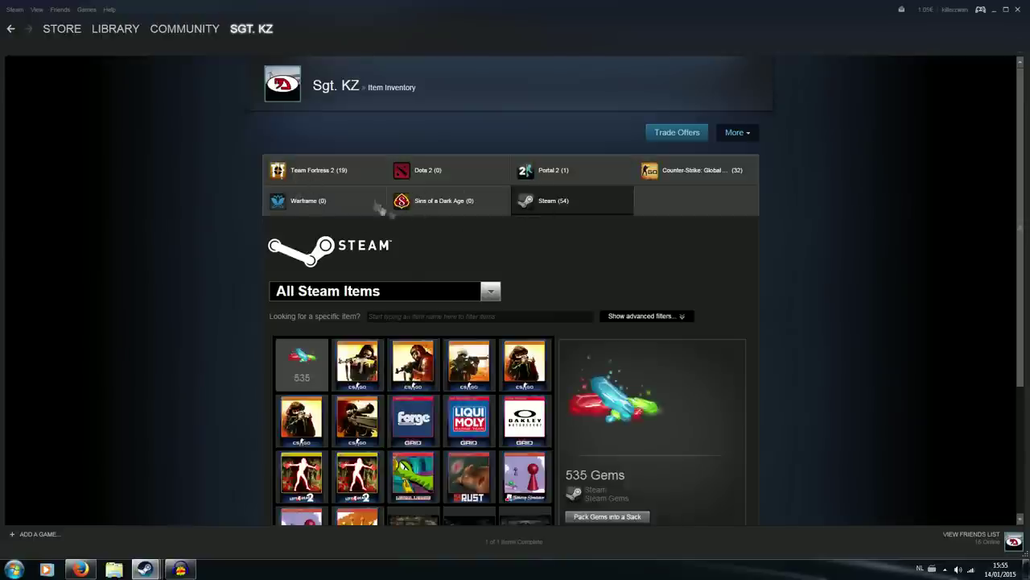
pyautogui.click(420, 207)
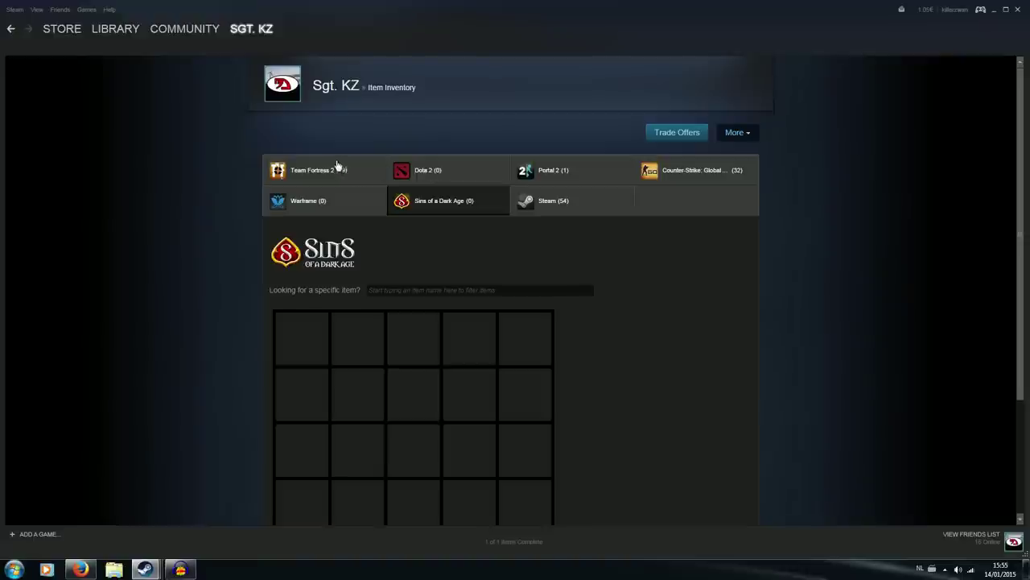
pyautogui.click(702, 176)
pyautogui.scroll(-2, 424, 236)
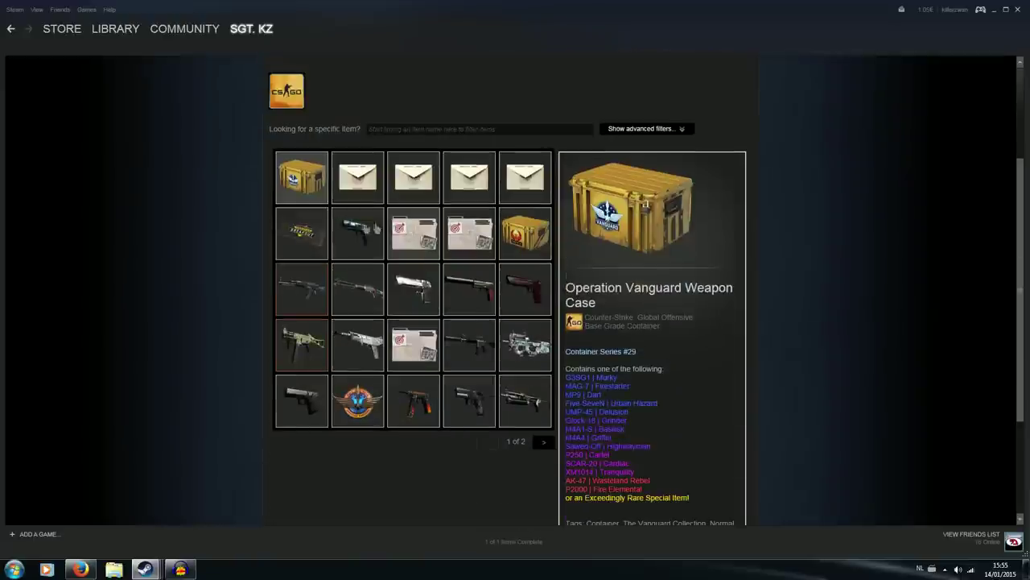
pyautogui.scroll(2, 315, 240)
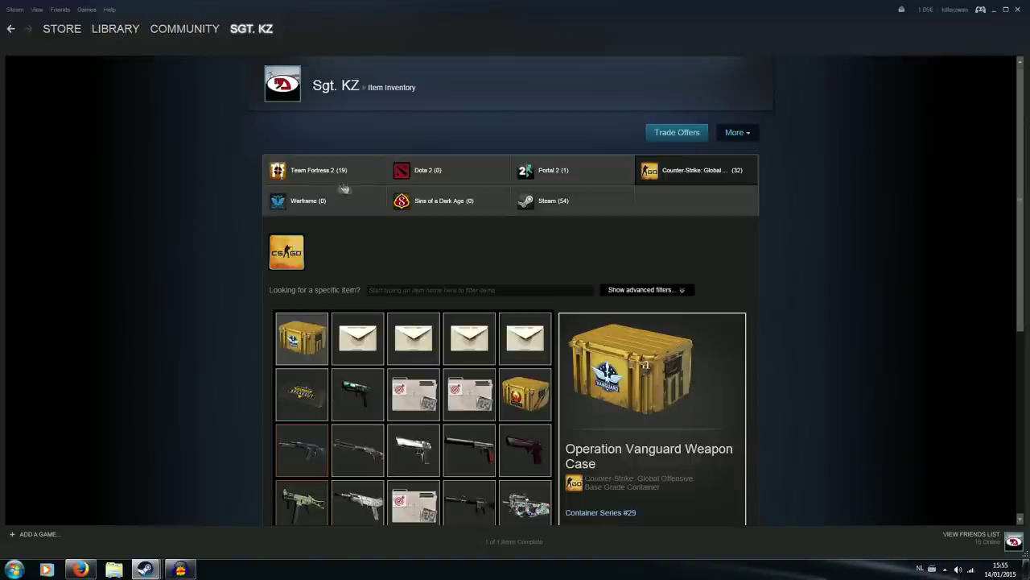
pyautogui.scroll(-2, 349, 241)
pyautogui.scroll(2, 349, 241)
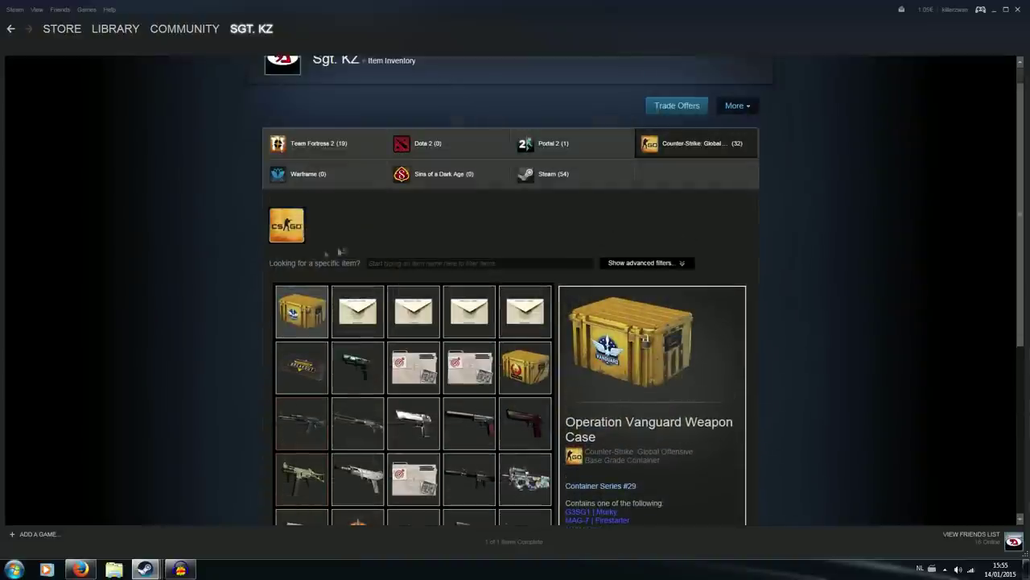
pyautogui.scroll(-1, 340, 283)
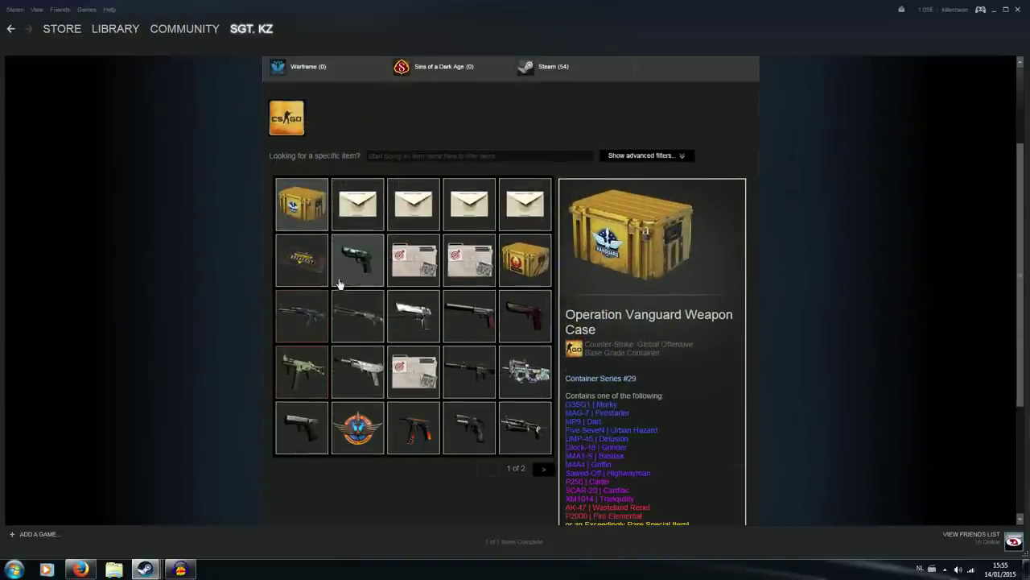
pyautogui.scroll(1, 523, 239)
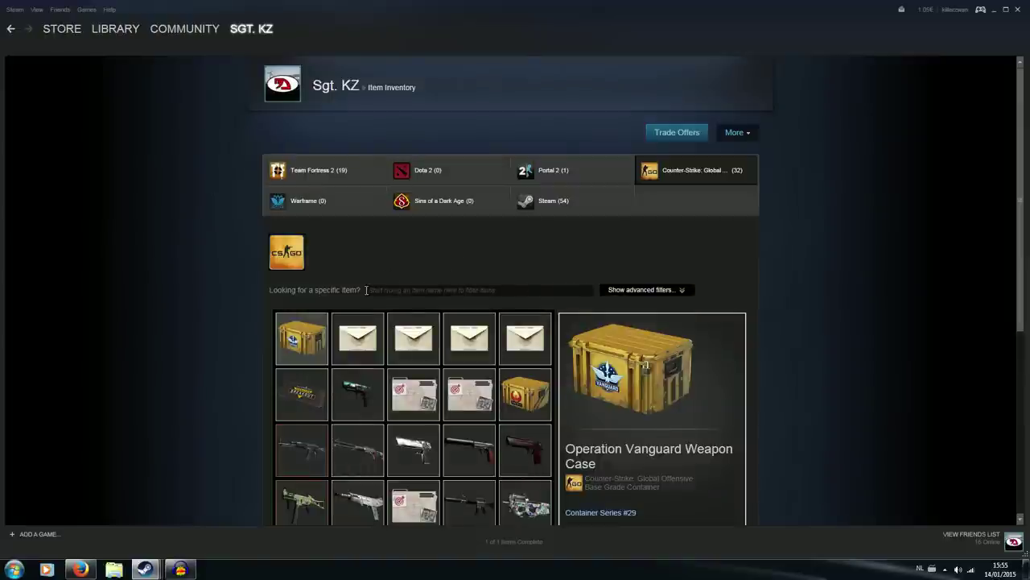
# - Open the trade history from the trade offers and capture a screenshot of the 11 Dec trade that lists the lost items
pyautogui.click(673, 136)
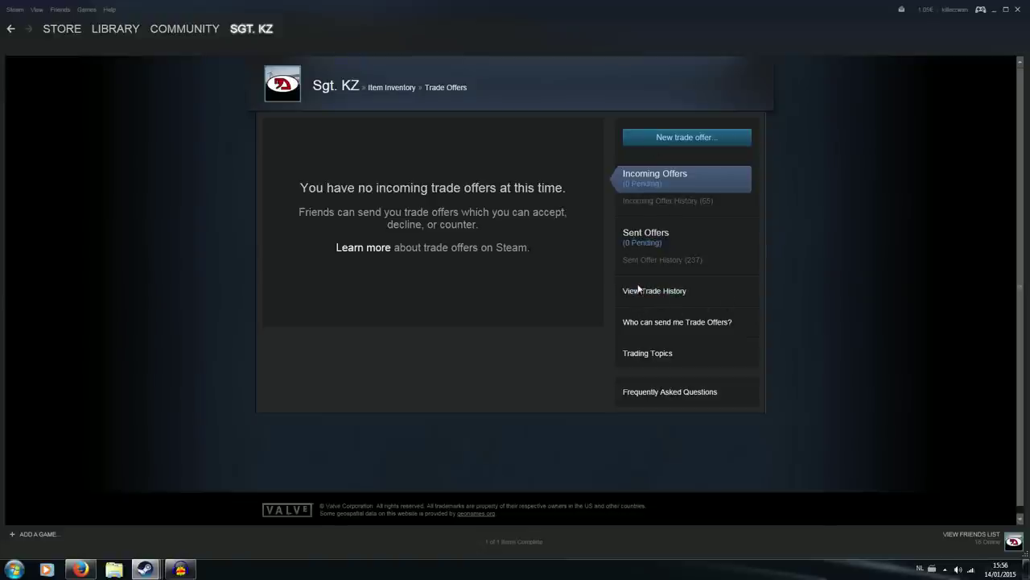
pyautogui.click(644, 291)
pyautogui.scroll(-3, 480, 221)
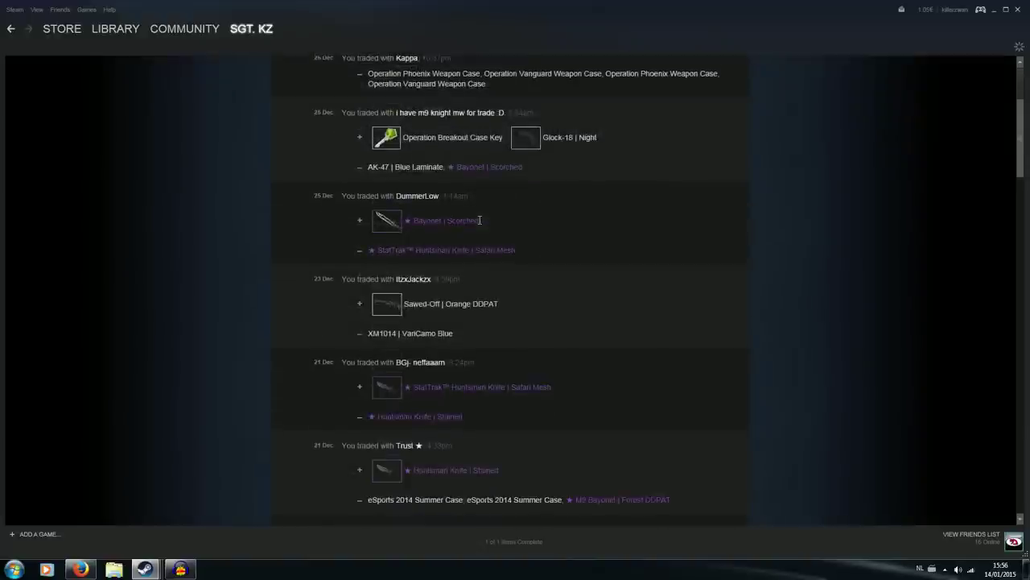
pyautogui.scroll(-20, 480, 220)
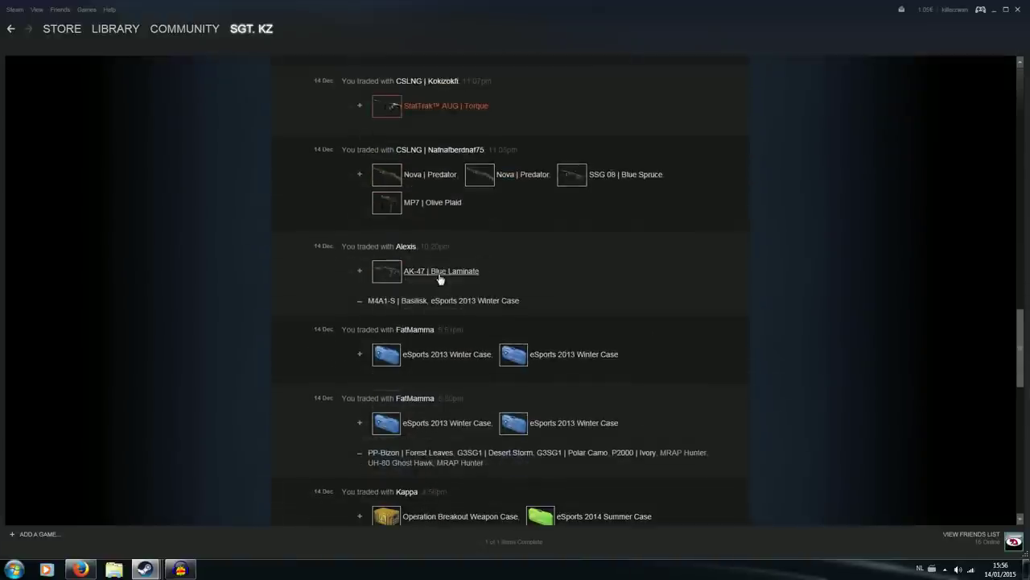
pyautogui.scroll(-5, 440, 280)
pyautogui.moveTo(302, 220); pyautogui.dragTo(677, 286)
pyautogui.click(678, 286)
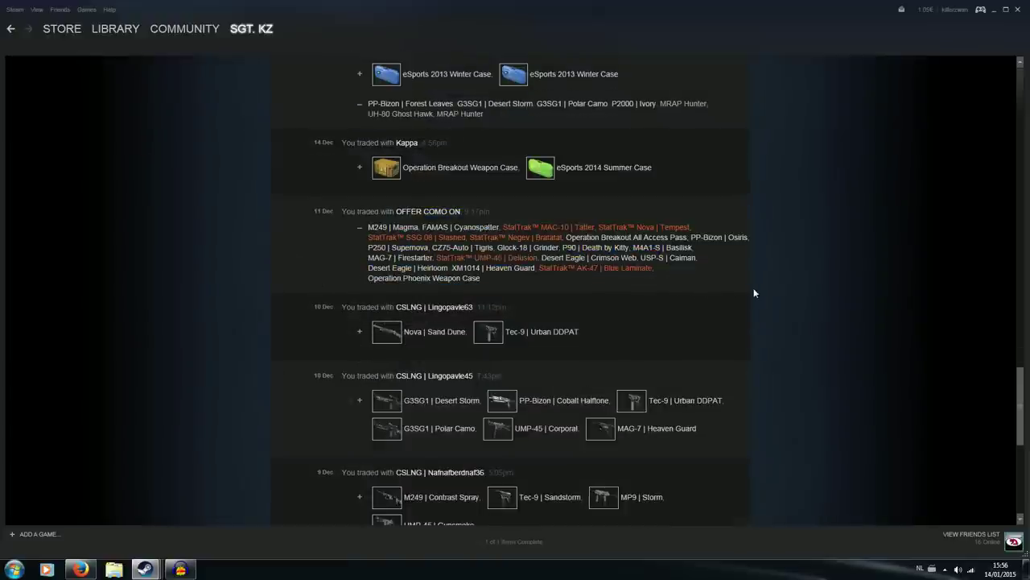
pyautogui.press('ctrl+alt+Print')
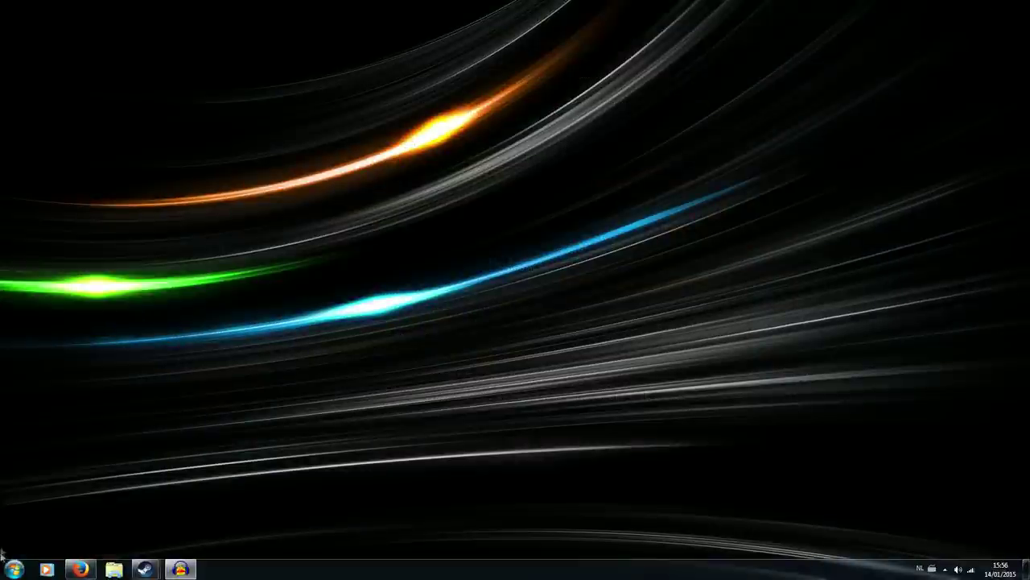
# - Find and launch Paint from the desktop
pyautogui.click(16, 565)
pyautogui.write('psiny')
pyautogui.press('BackSpace')
pyautogui.press('BackSpace')
pyautogui.press('BackSpace')
pyautogui.press('BackSpace')
pyautogui.write('aint')
pyautogui.press('Return')
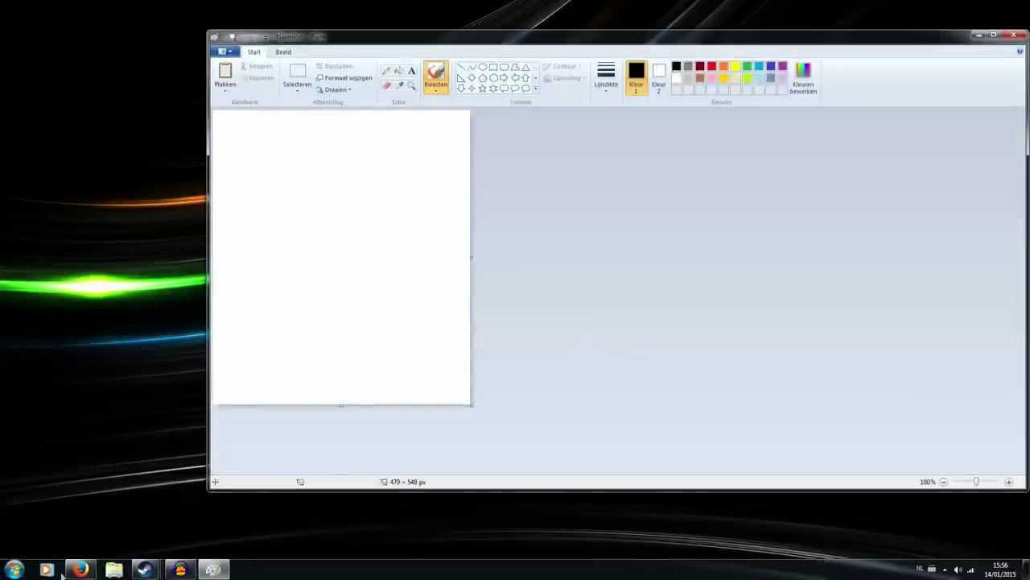
# - Paste the captured trade history screenshot into the blank canvas and check its full width
pyautogui.click(297, 74)
pyautogui.moveTo(239, 188); pyautogui.dragTo(412, 291)
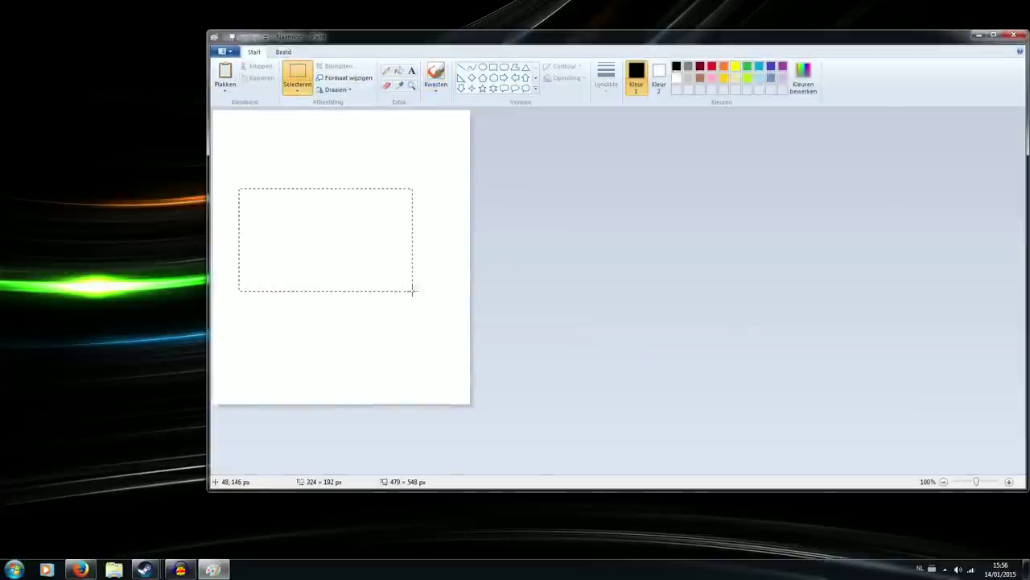
pyautogui.hotkey('ctrl', 'v')
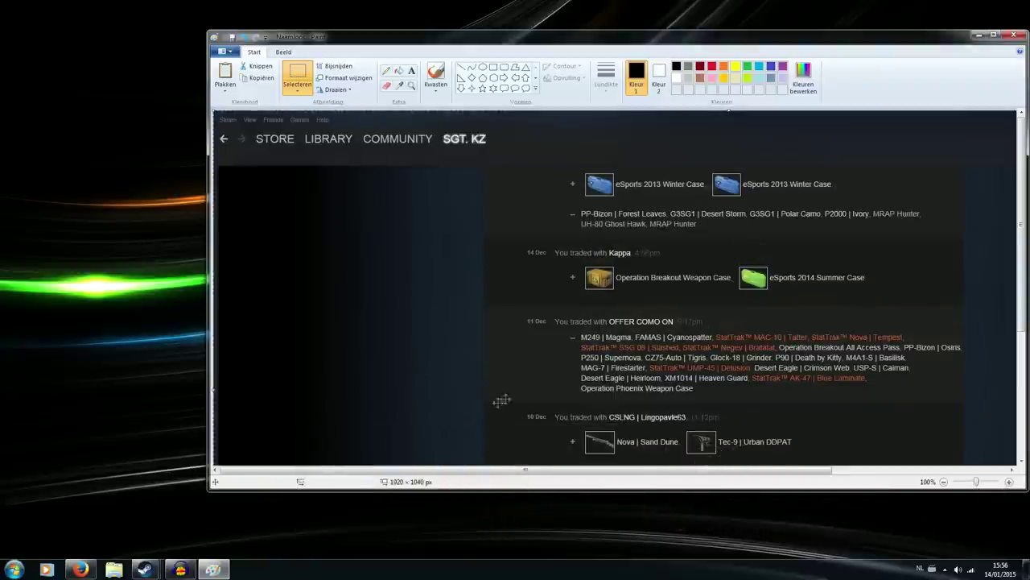
pyautogui.moveTo(468, 471); pyautogui.dragTo(644, 475)
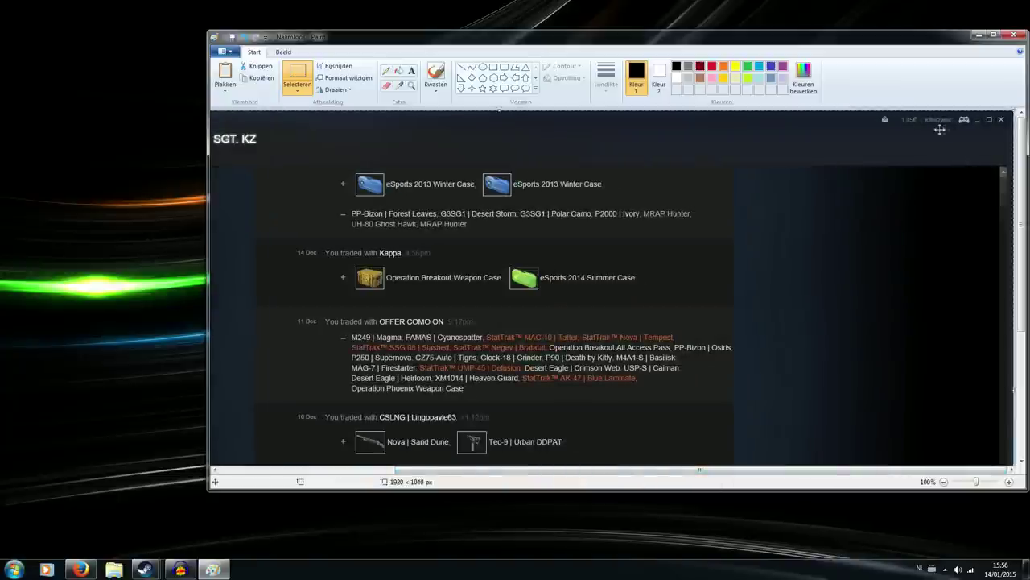
pyautogui.moveTo(648, 471); pyautogui.dragTo(413, 442)
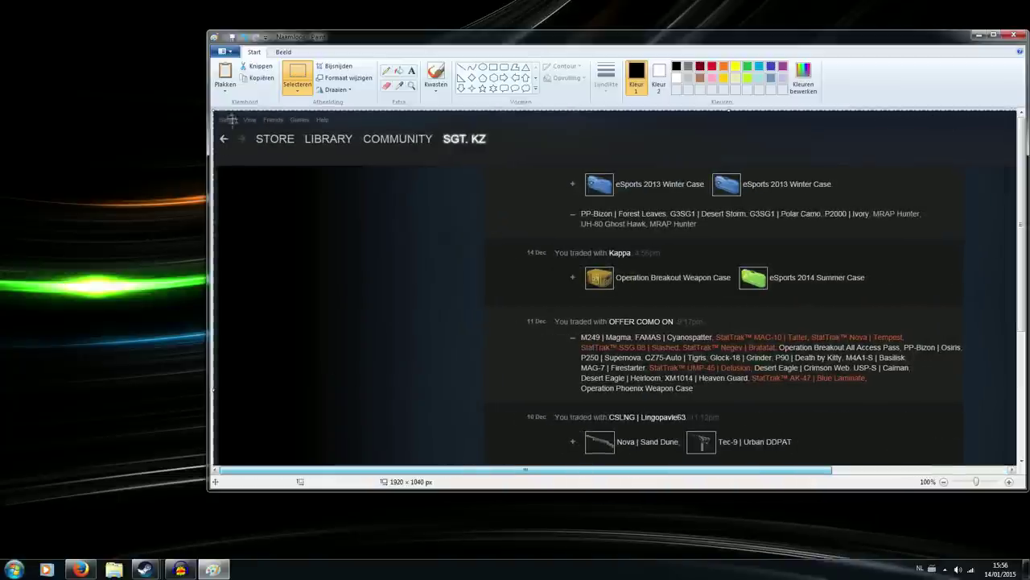
# - Save the image to the desktop (Bureaublad) as a PNG named scammed and close the image editor
pyautogui.click(224, 50)
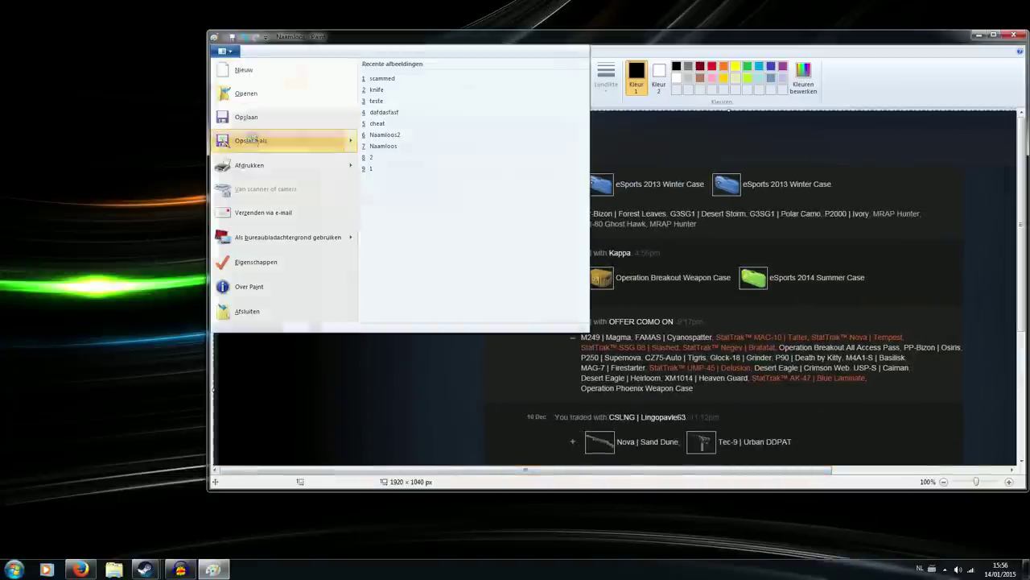
pyautogui.click(252, 140)
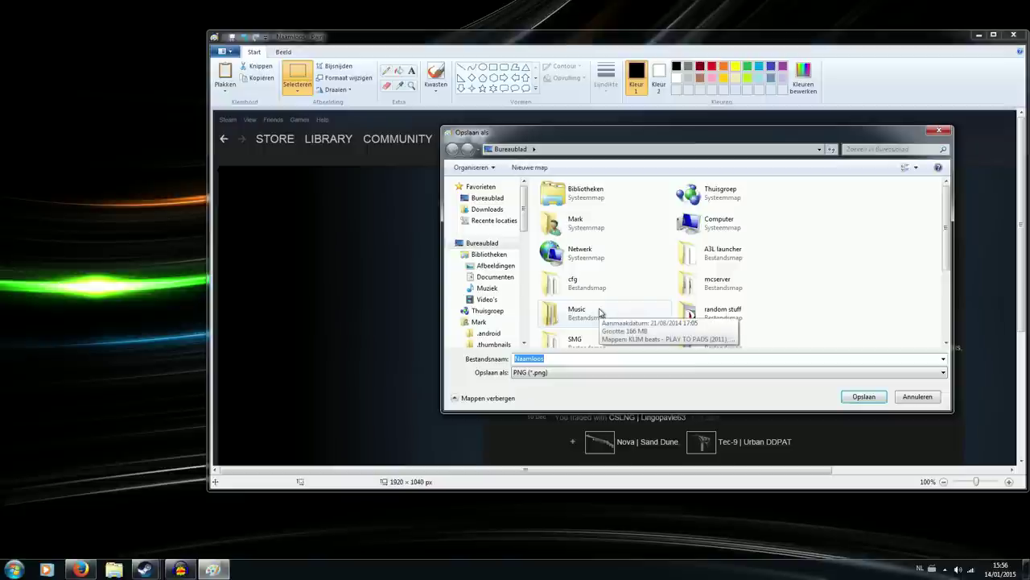
pyautogui.write('scmmed')
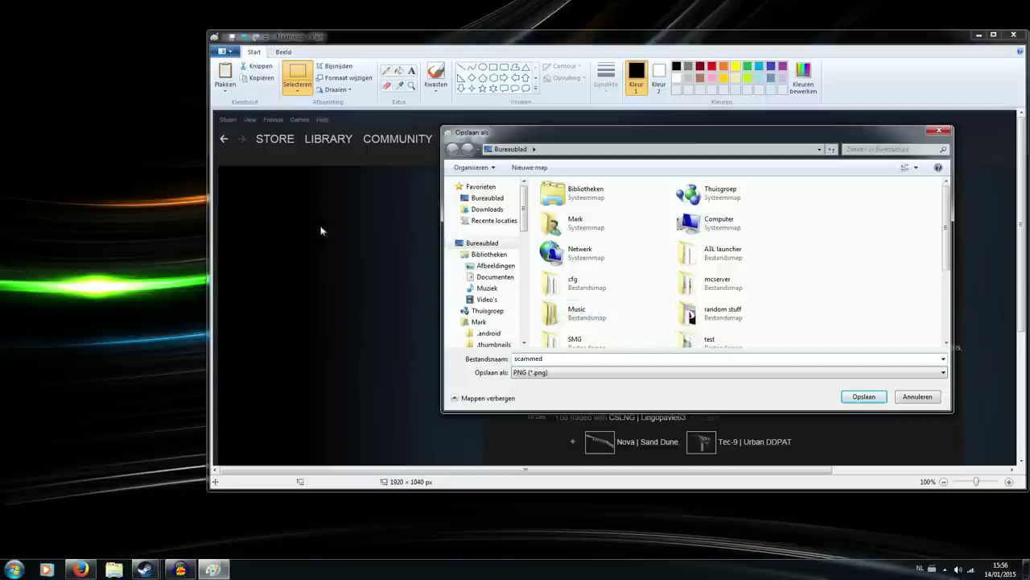
pyautogui.click(487, 198)
pyautogui.click(858, 396)
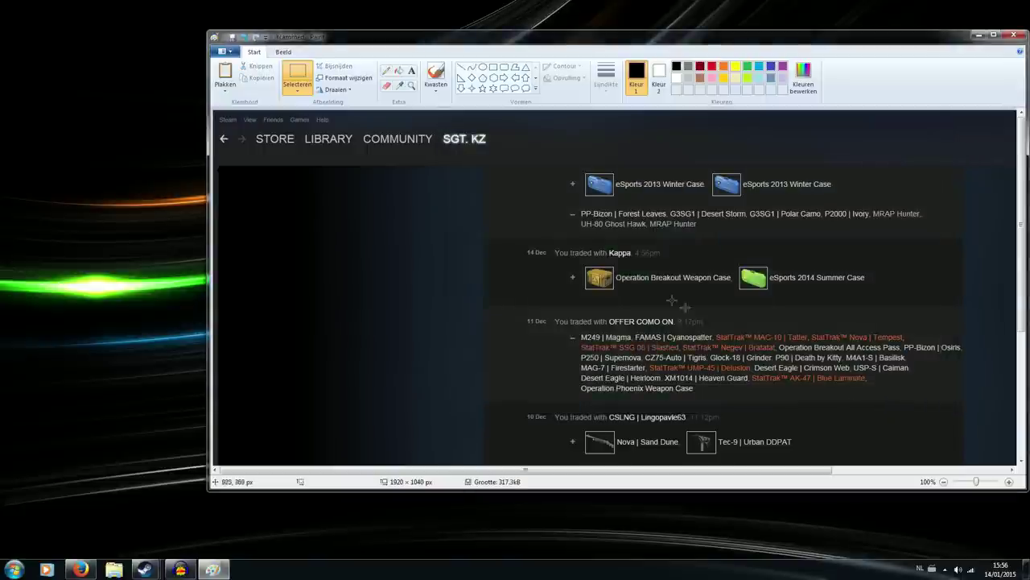
pyautogui.click(1013, 36)
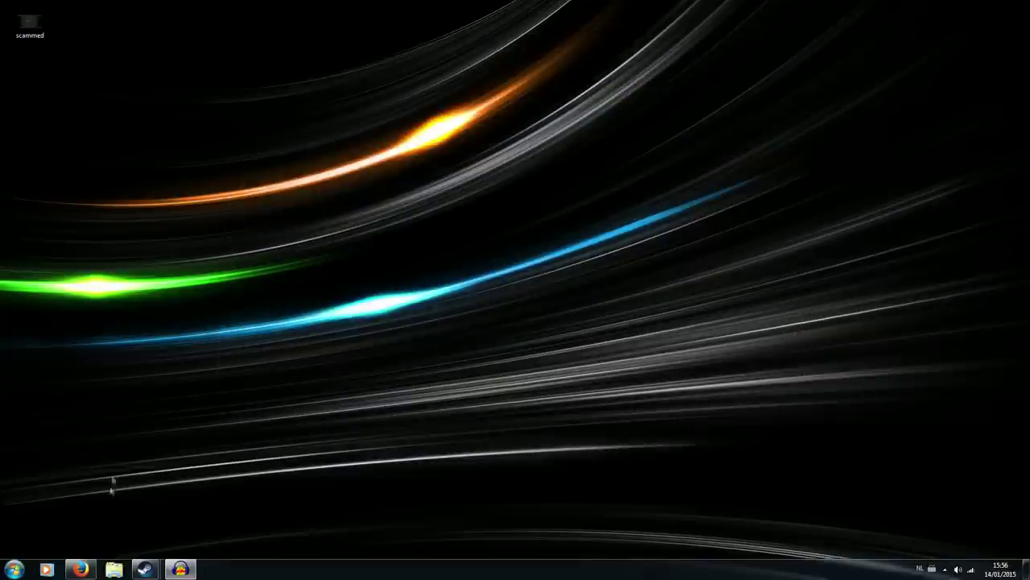
# - Switch to Firefox, search Steam Support for "scammed" and open the Contact Steam Support form
pyautogui.click(80, 569)
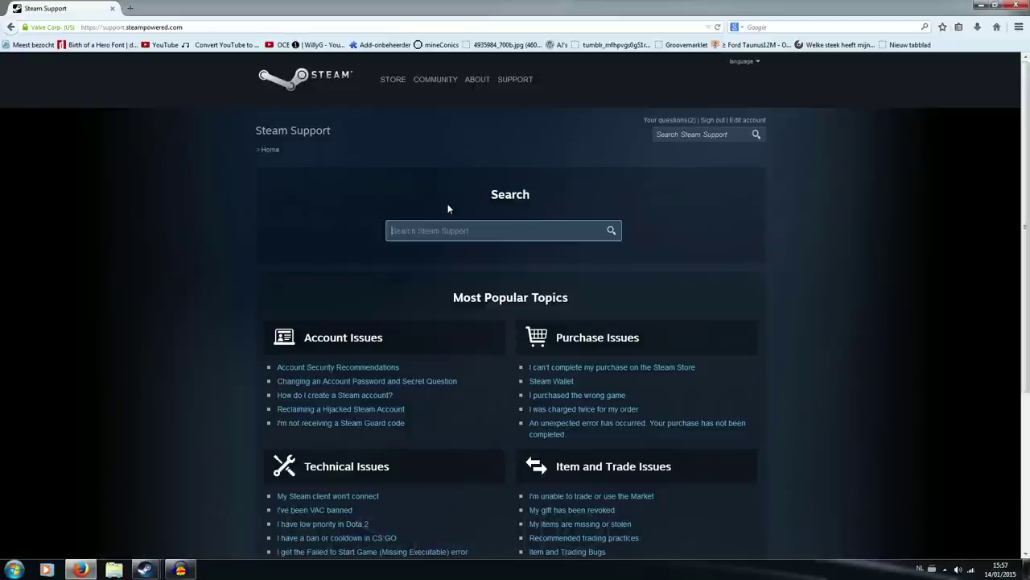
pyautogui.write('scammed')
pyautogui.press('Return')
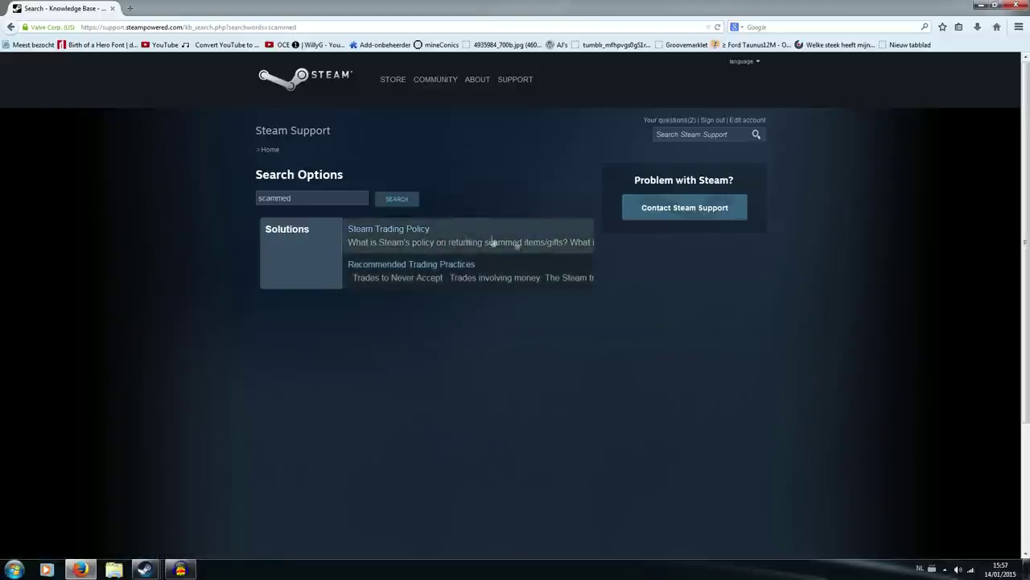
pyautogui.moveTo(635, 180); pyautogui.dragTo(782, 184)
pyautogui.click(680, 215)
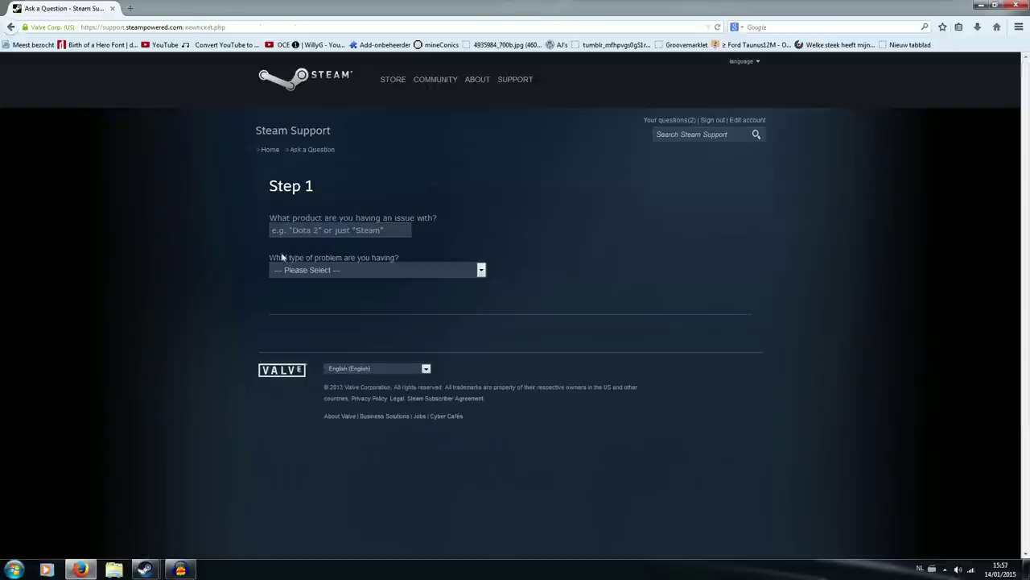
# - Look up "counter strike" as the product with the issue and choose Counter-Strike: Global Offensive
pyautogui.moveTo(271, 217); pyautogui.dragTo(456, 215)
pyautogui.click(457, 216)
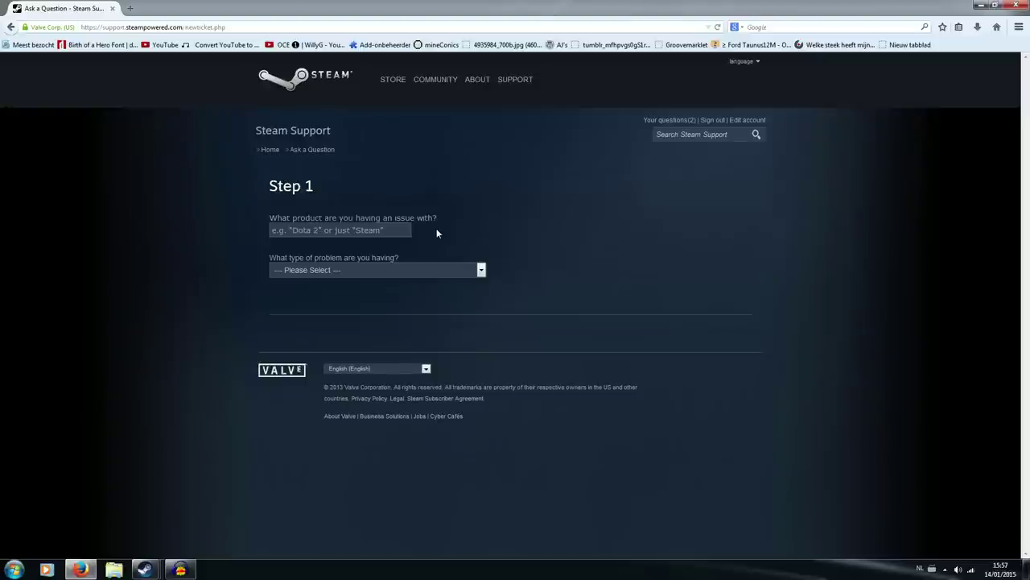
pyautogui.click(357, 232)
pyautogui.write('counter strike')
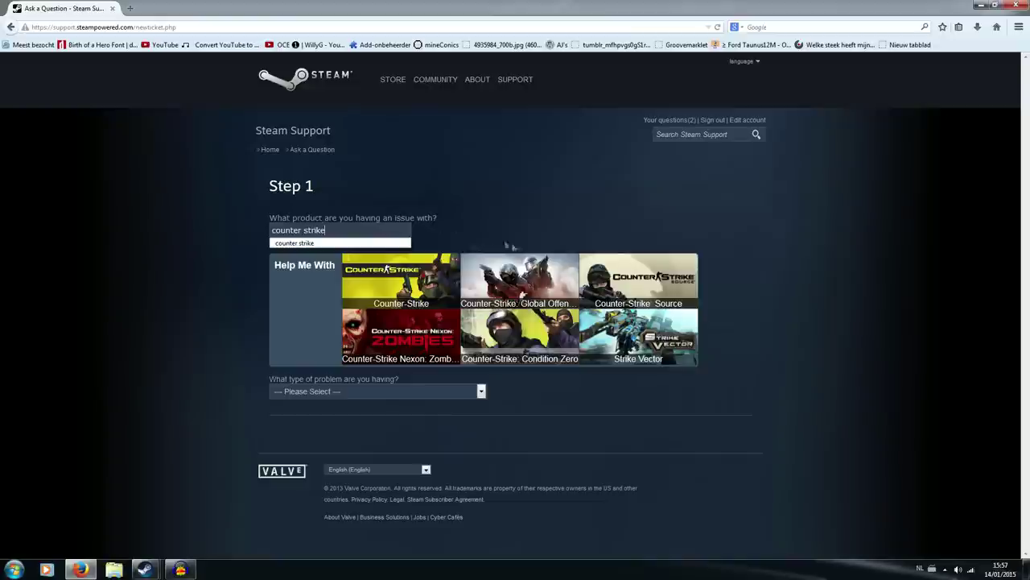
pyautogui.click(521, 284)
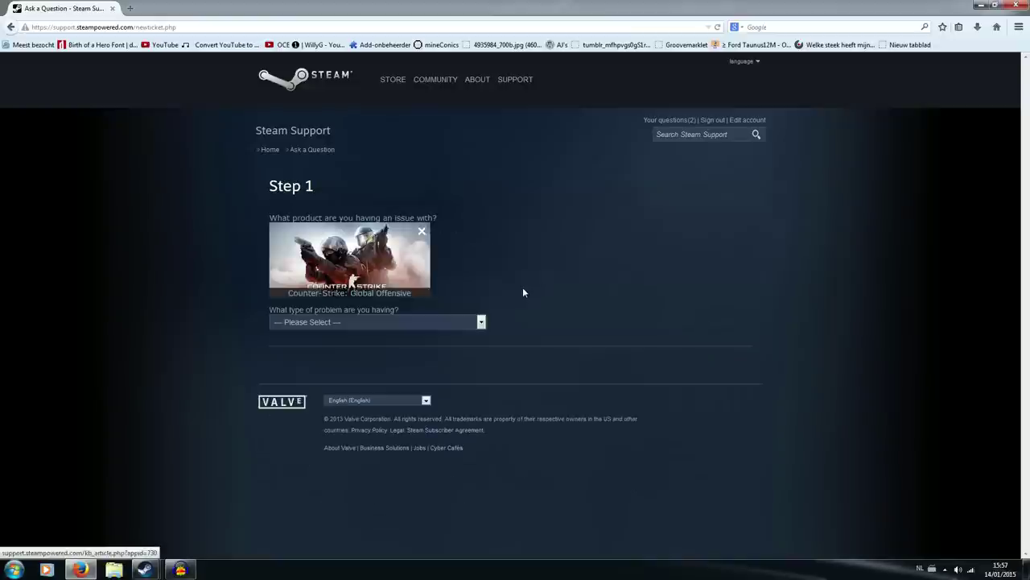
# - Set the problem type to Steam Trading/In-Game Items with the subcategory Stolen/Hijacked Items
pyautogui.click(310, 323)
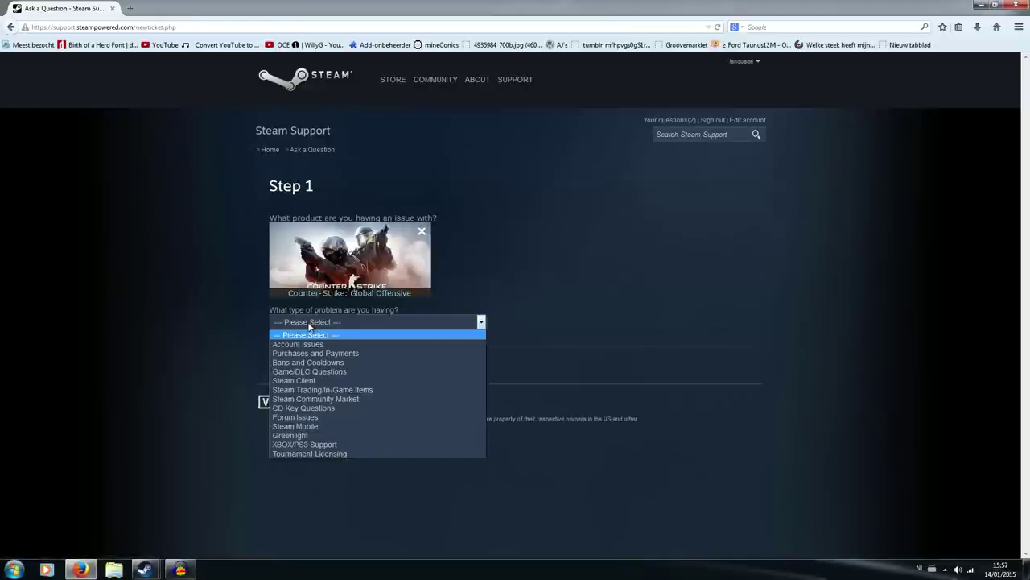
pyautogui.click(318, 391)
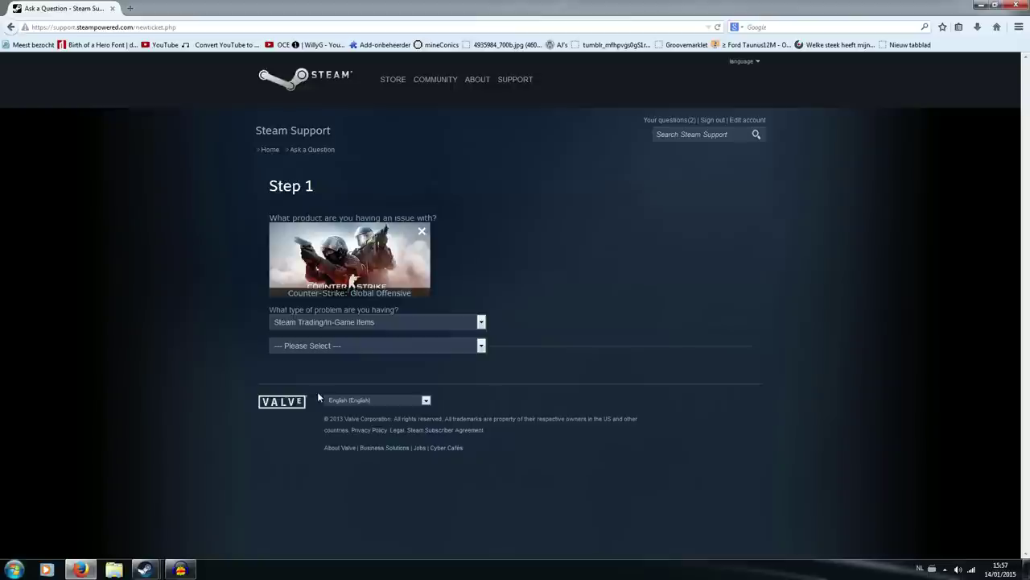
pyautogui.click(291, 347)
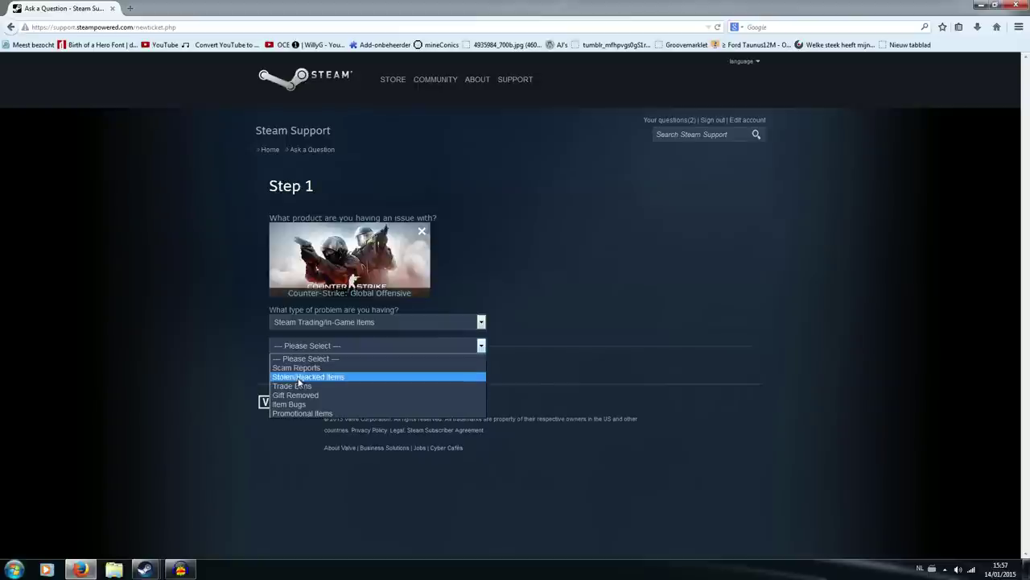
pyautogui.click(368, 378)
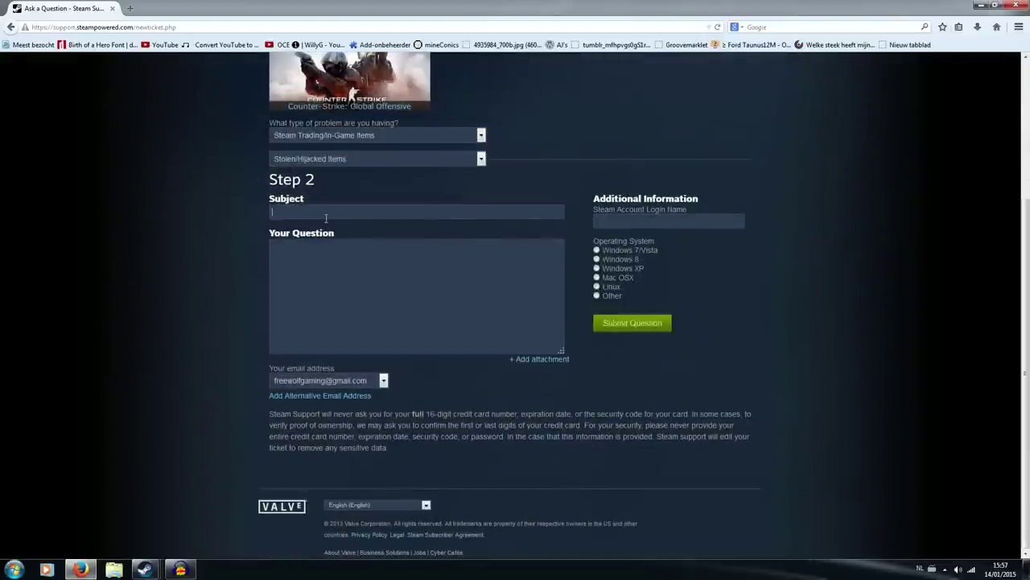
# - Enter the ticket subject "My items got scammed. <name of scammer>"
pyautogui.write('My items got scammed. ')
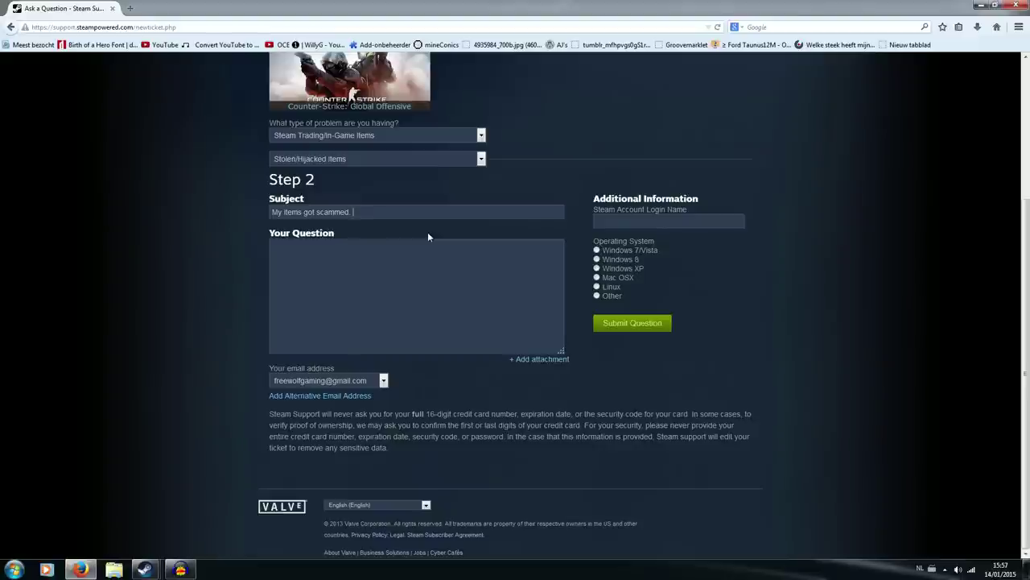
pyautogui.write('<name of scammer>')
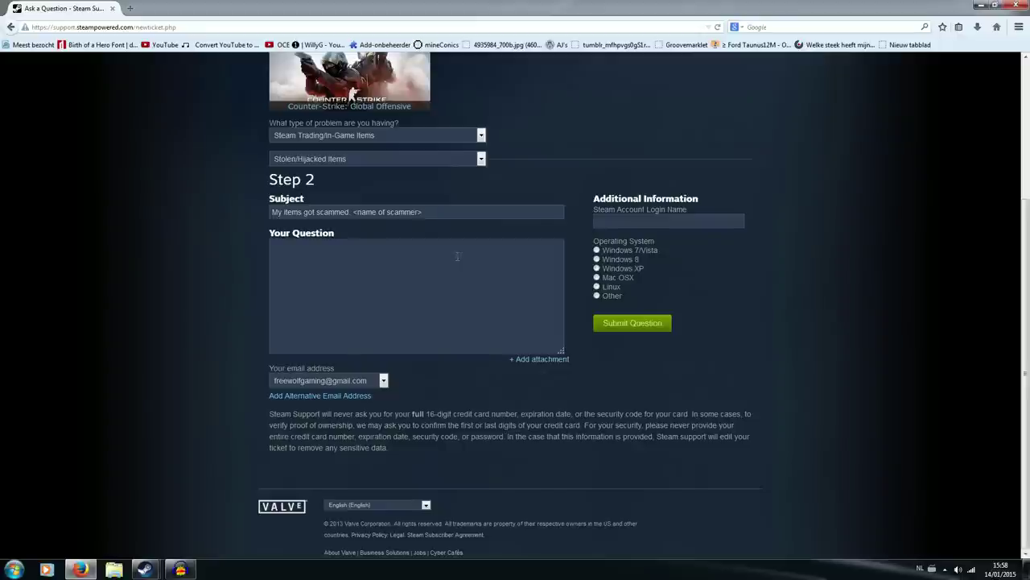
# - Enter the Steam account login name in the ticket's additional information
pyautogui.click(623, 222)
pyautogui.tripleClick(589, 216)
pyautogui.click(656, 225)
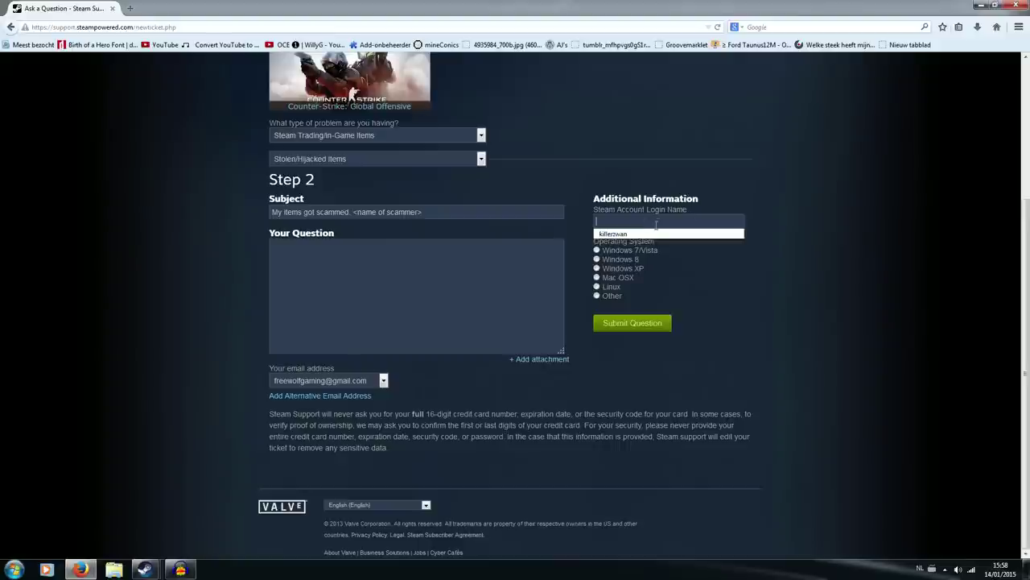
pyautogui.write('Killerzwan')
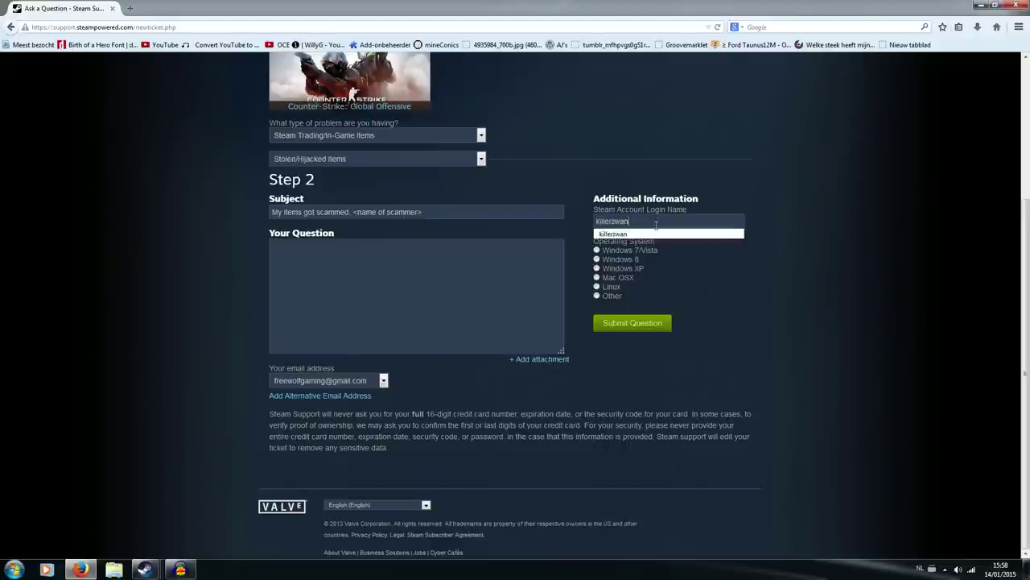
pyautogui.press('Down')
pyautogui.press('Return')
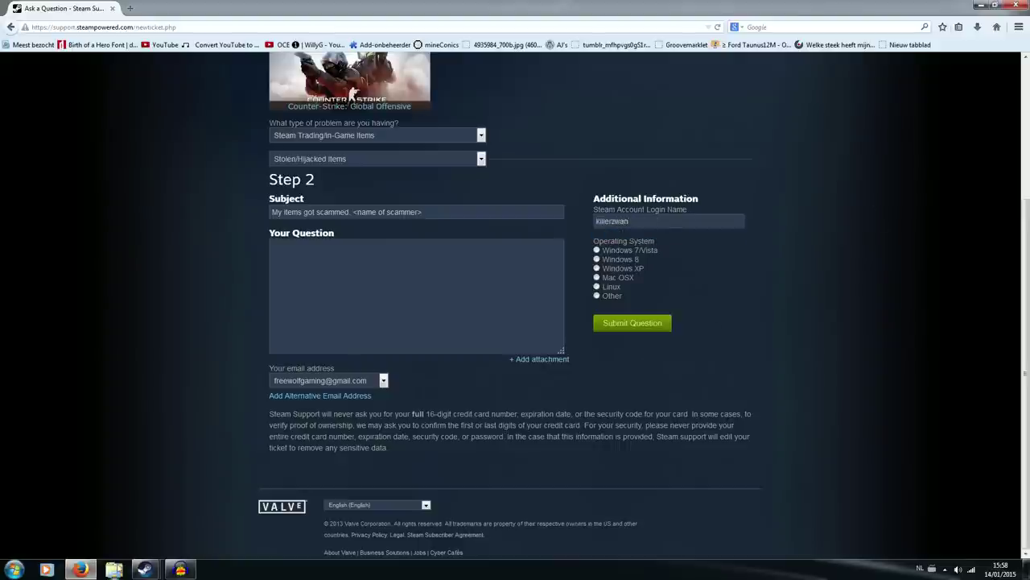
# - Switch to the Steam client to check the account login name and return to the support form
pyautogui.moveTo(144, 569)
pyautogui.click(259, 521)
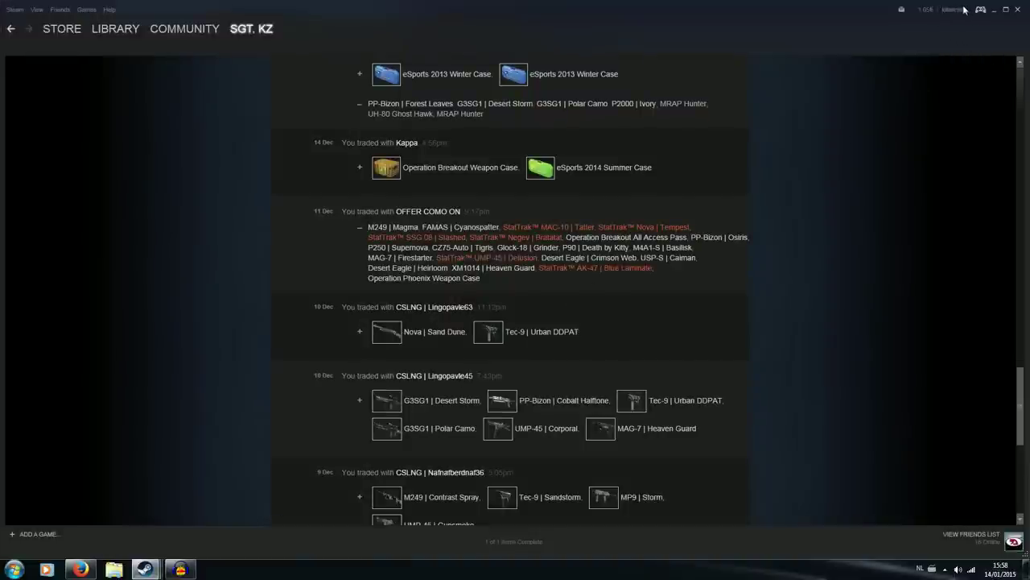
pyautogui.moveTo(250, 28)
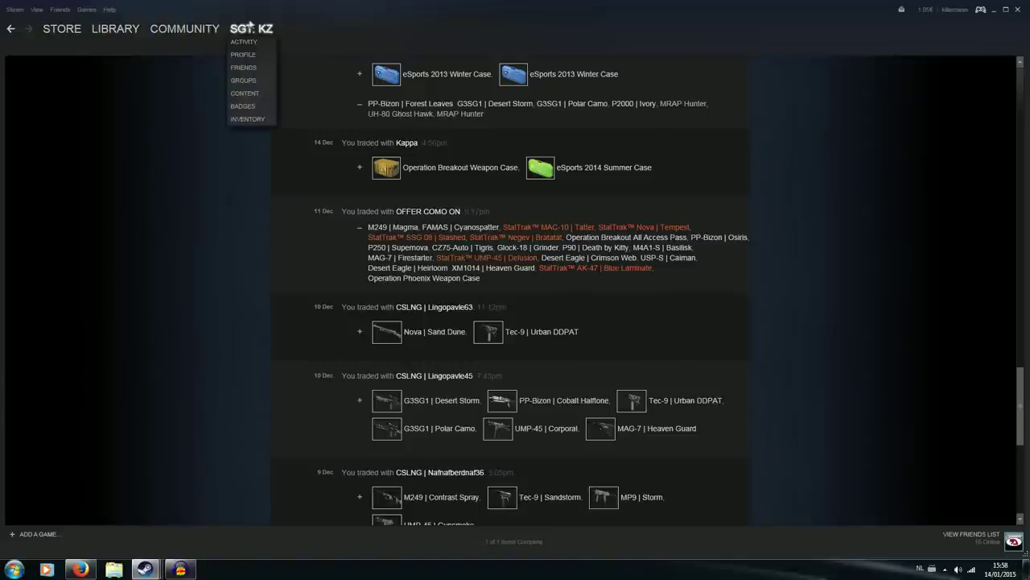
pyautogui.click(1002, 9)
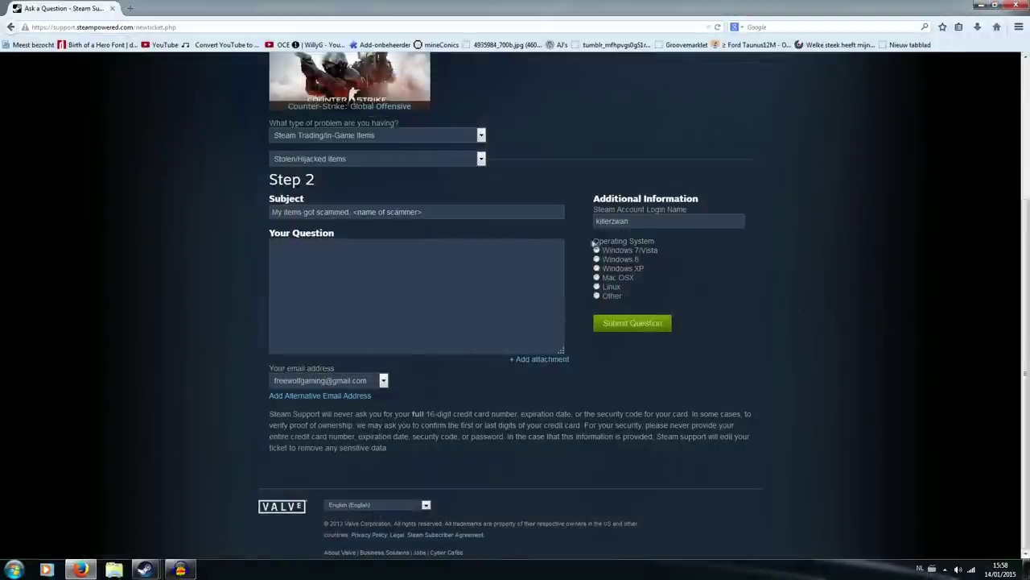
# - Set the ticket's operating system to Windows 7/Vista
pyautogui.moveTo(600, 244); pyautogui.dragTo(709, 253)
pyautogui.click(708, 253)
pyautogui.click(596, 250)
# - Write the question "Hello steam support. I recently got scammed. I added a picture of the person who scammed me."
pyautogui.click(379, 268)
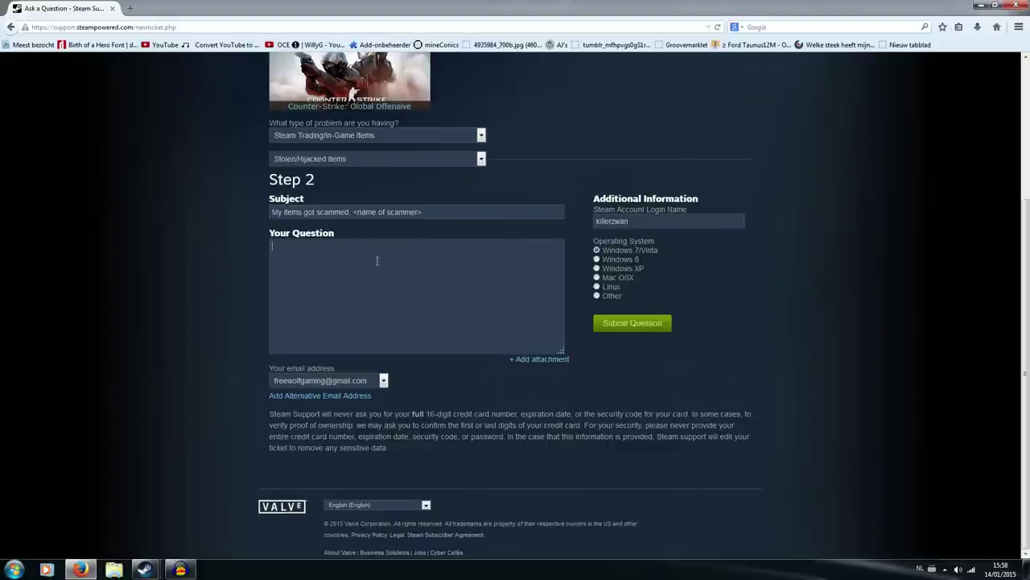
pyautogui.write('Hel')
pyautogui.write('lo steam su')
pyautogui.write('pport')
pyautogui.write('i recently ')
pyautogui.write('got sc')
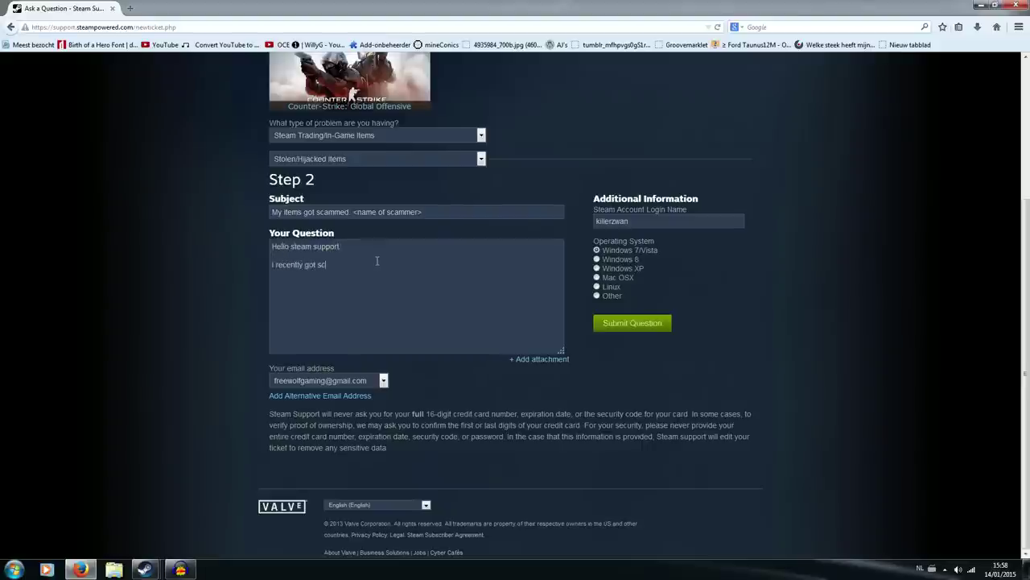
pyautogui.write('ammed. I ad')
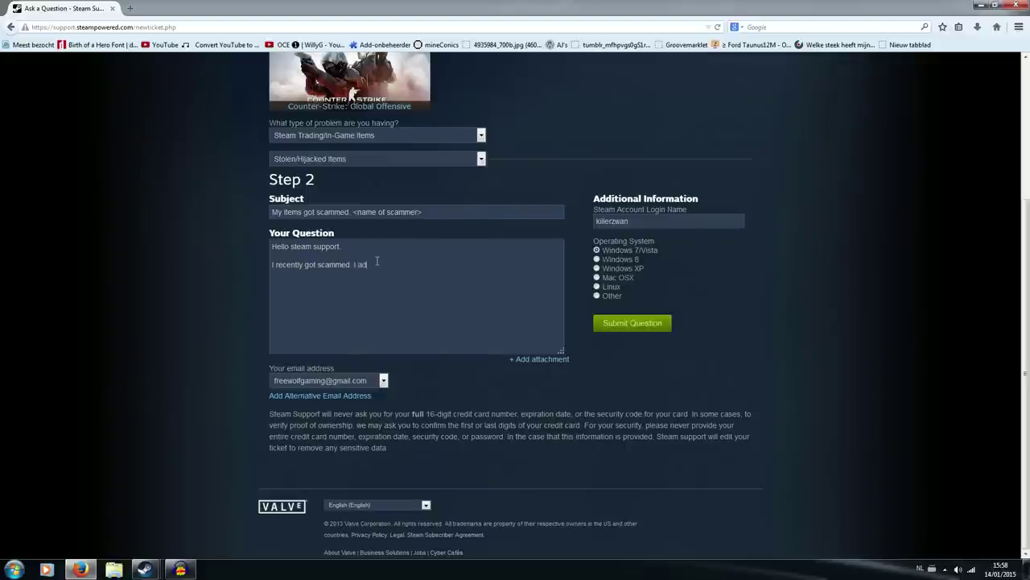
pyautogui.write('ded a picture of the person who c')
pyautogui.write('cammed me')
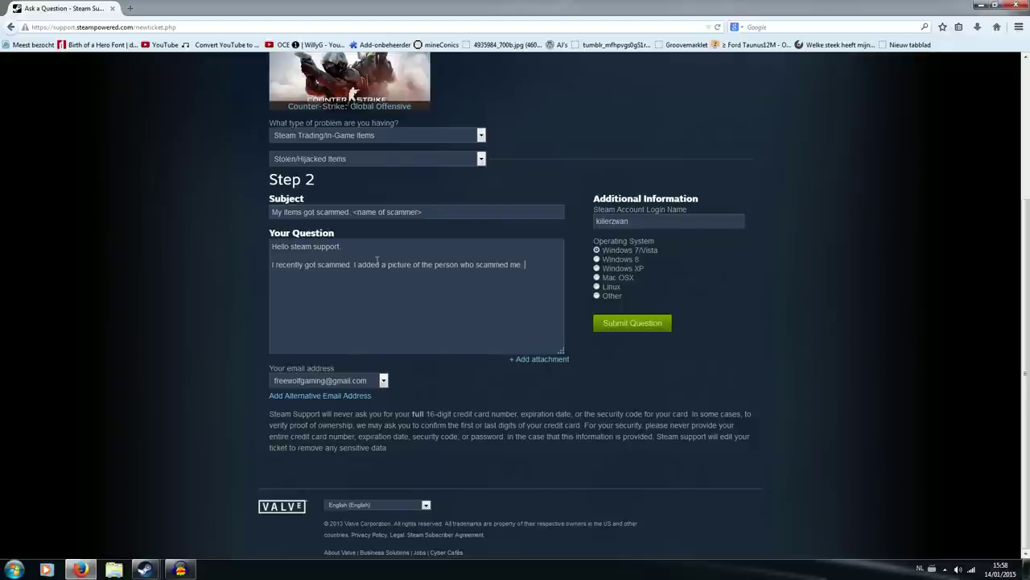
pyautogui.write('. Thes')
pyautogui.press('BackSpace')
pyautogui.press('BackSpace')
pyautogui.press('BackSpace')
pyautogui.press('BackSpace')
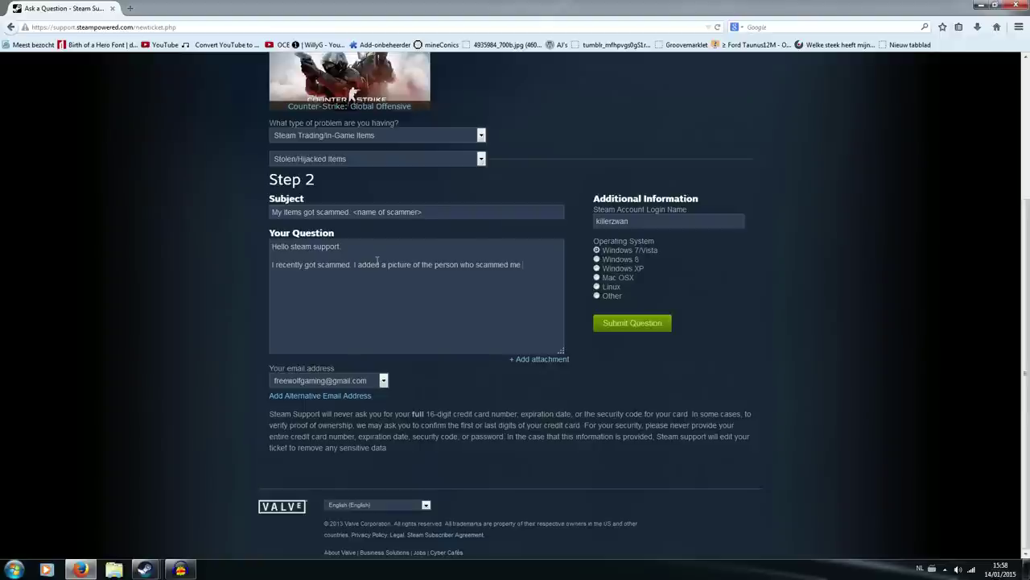
pyautogui.press('Return')
# - Choose the image scammed.png from the desktop as the ticket's attachment
pyautogui.click(527, 359)
pyautogui.click(292, 361)
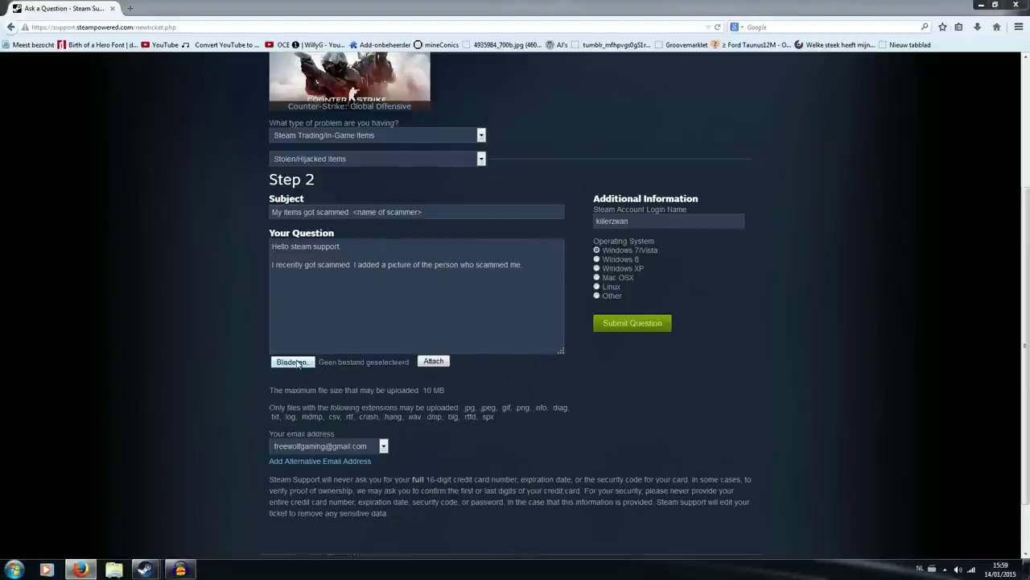
pyautogui.click(256, 166)
pyautogui.scroll(-3, 256, 165)
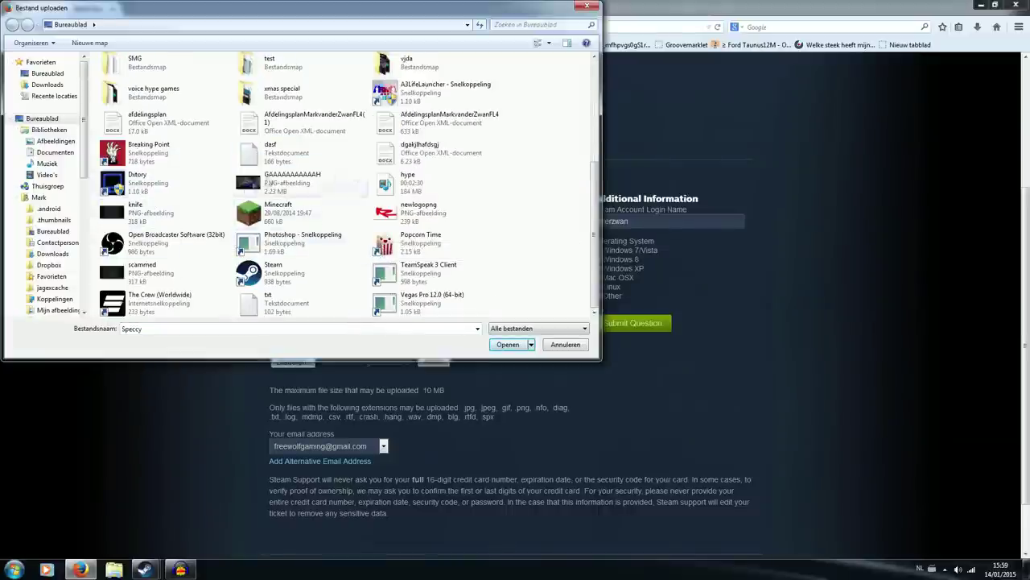
pyautogui.click(137, 272)
pyautogui.press('Return')
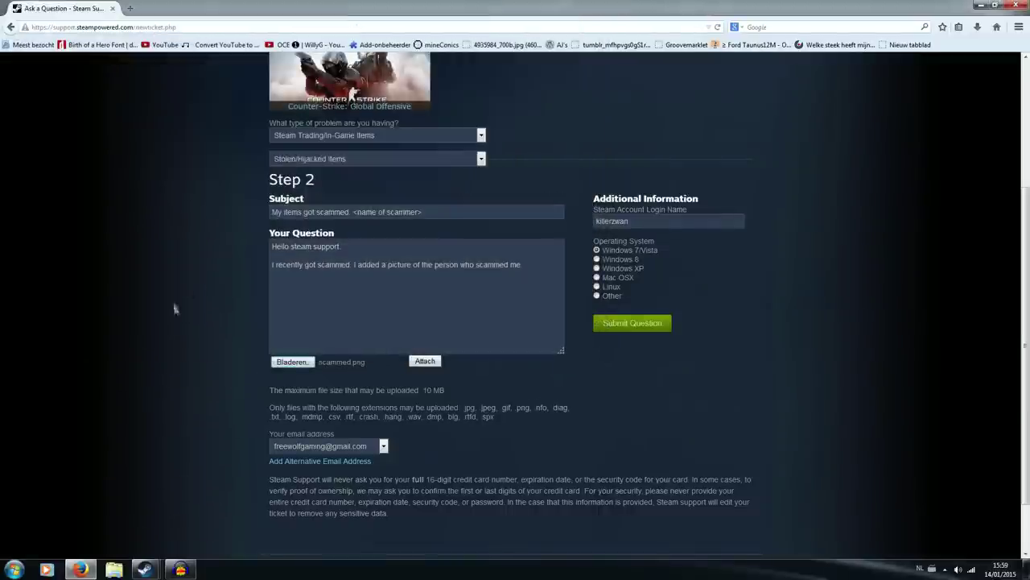
pyautogui.click(425, 361)
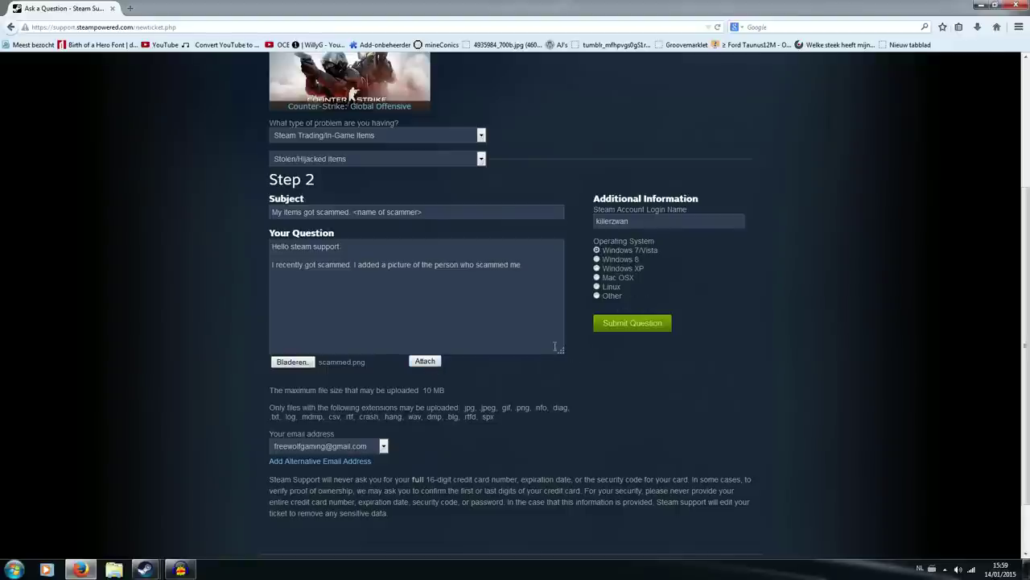
pyautogui.write('.')
pyautogui.hotkey('ctrl', 'a')
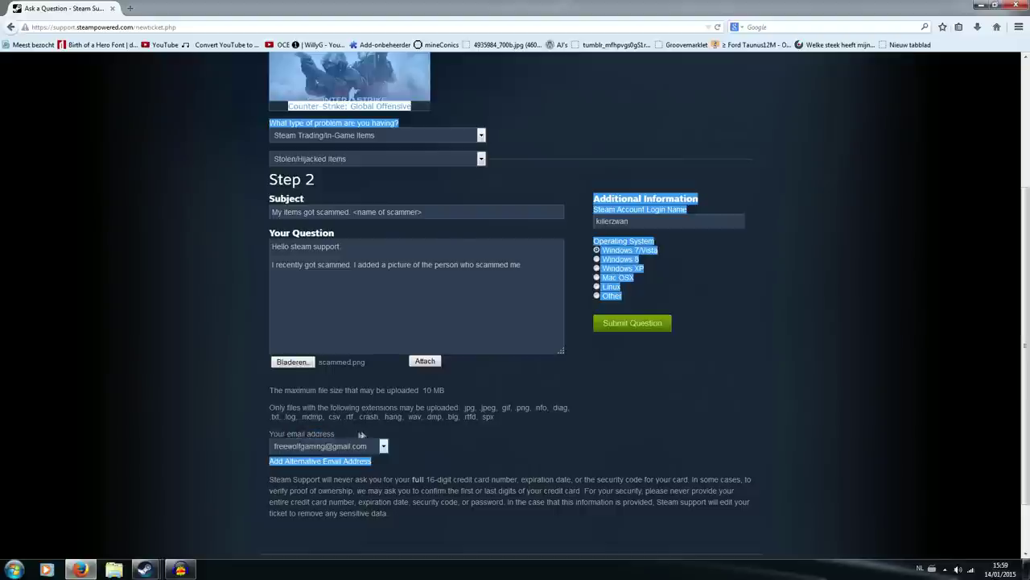
pyautogui.click(358, 430)
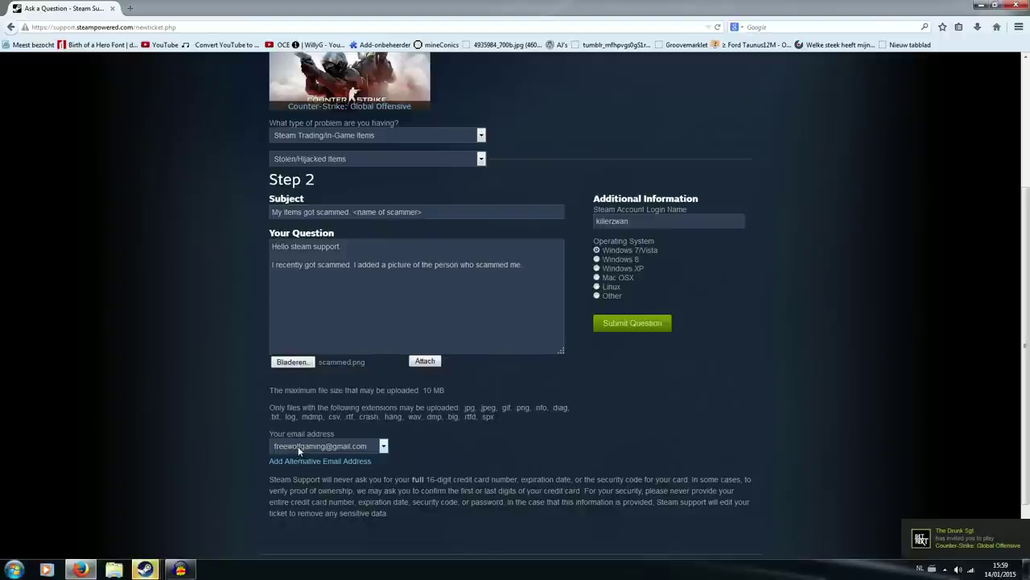
# - Look over the filled-in ticket form and close the browser without submitting the question
pyautogui.scroll(-1, 140, 297)
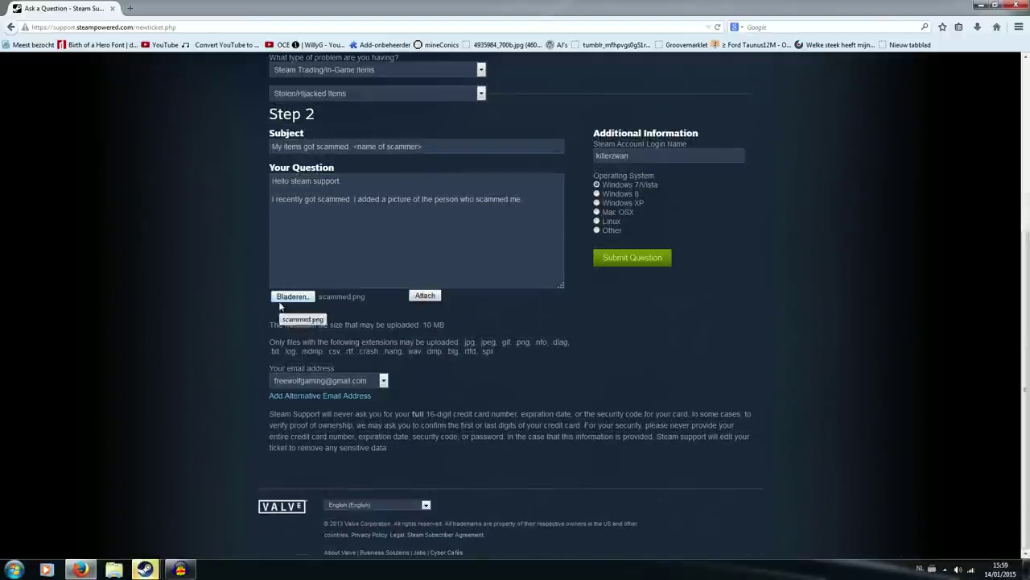
pyautogui.scroll(4, 239, 341)
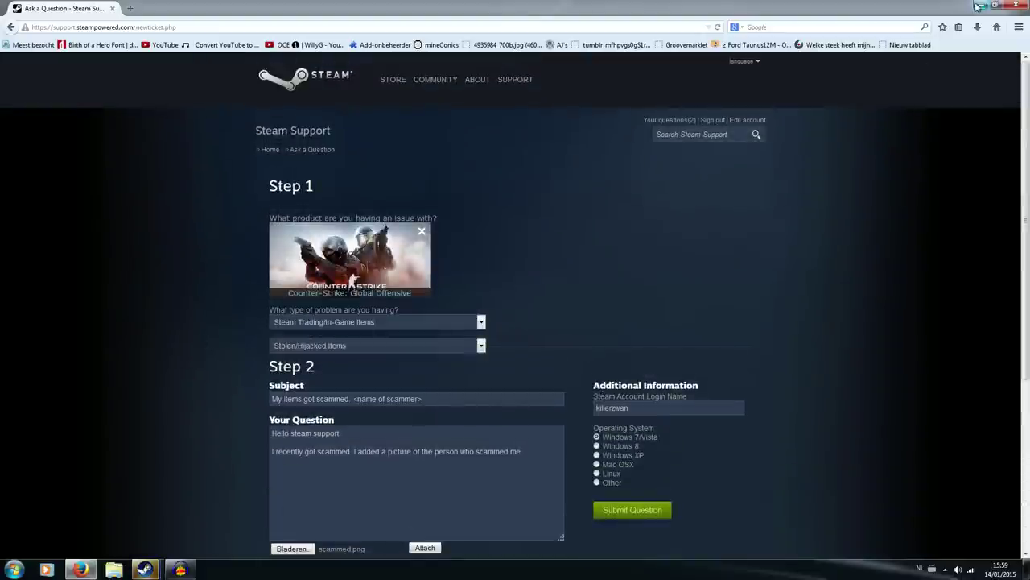
pyautogui.click(1012, 6)
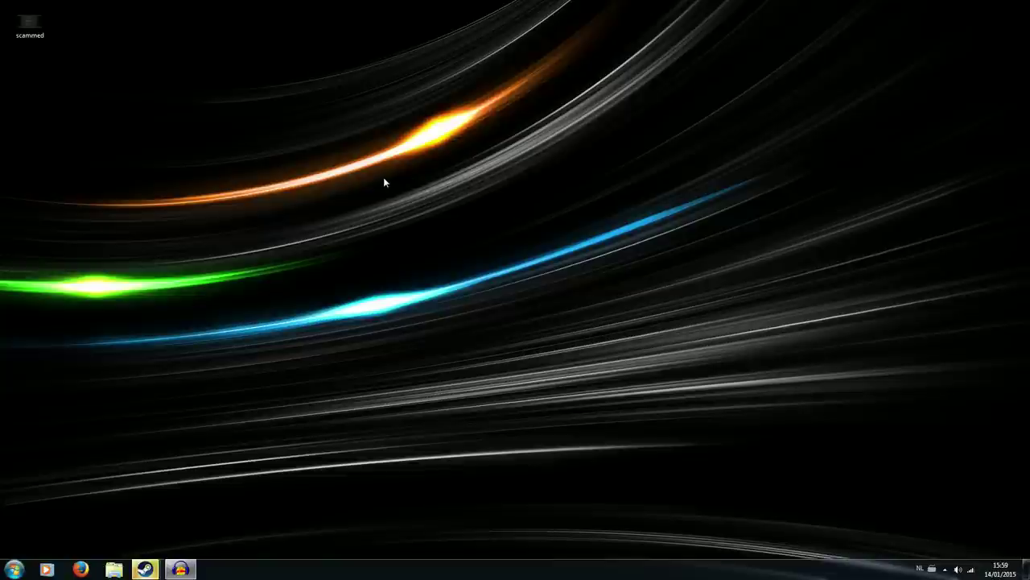